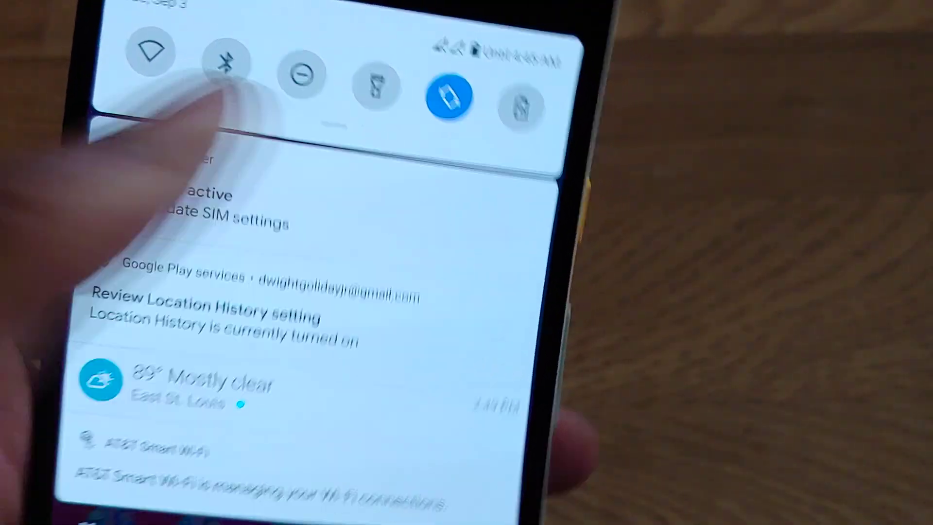
Step: Swipe the notification shade closed
{"action": "left_click_drag", "start_coordinate": [292, 437], "coordinate": [291, 110]}
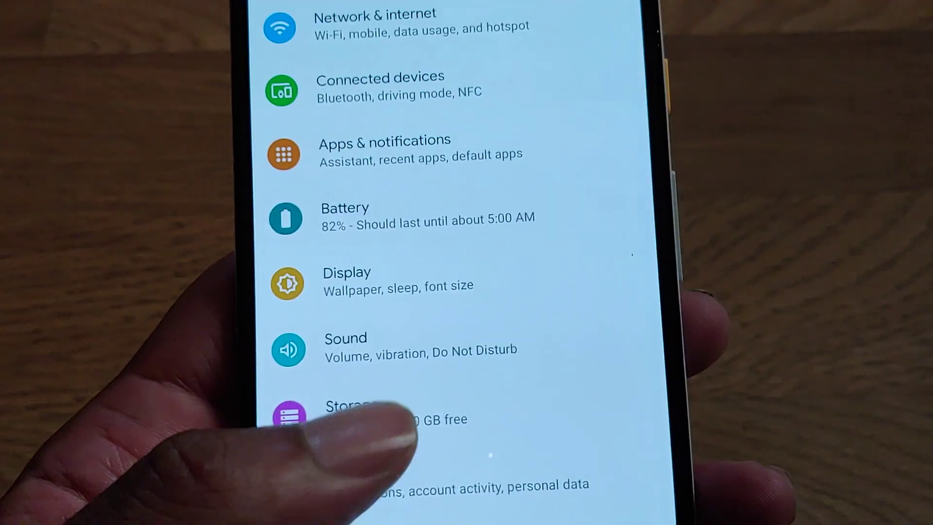
{"action": "left_click", "coordinate": [307, 390]}
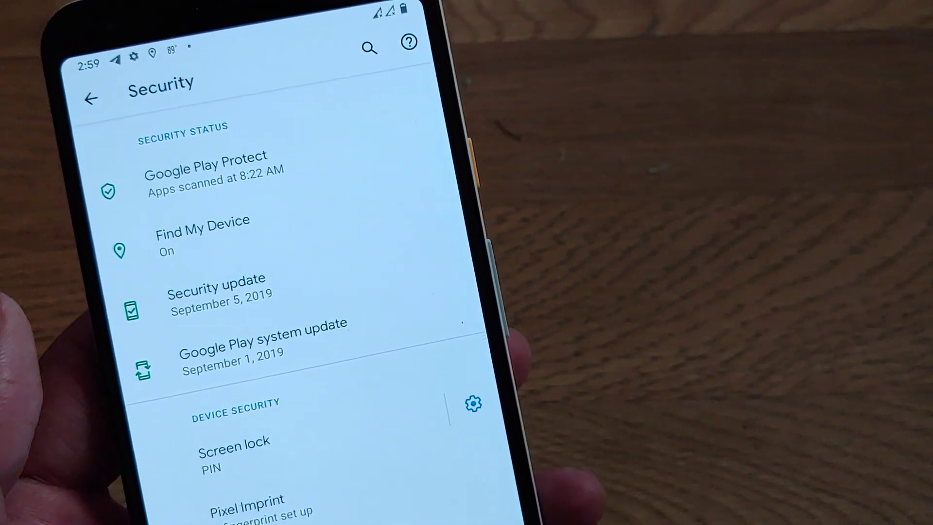
{"action": "left_click_drag", "start_coordinate": [241, 466], "coordinate": [241, 408]}
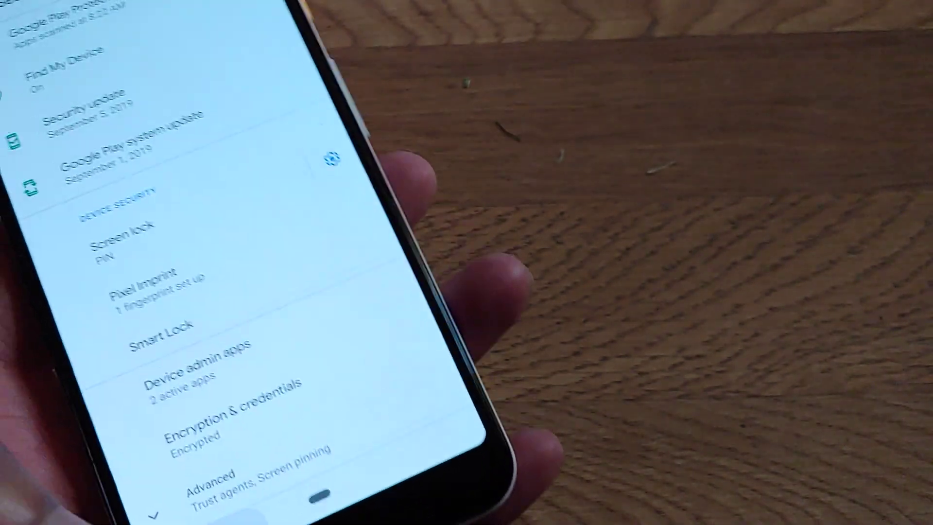
{"action": "left_click", "coordinate": [47, 64]}
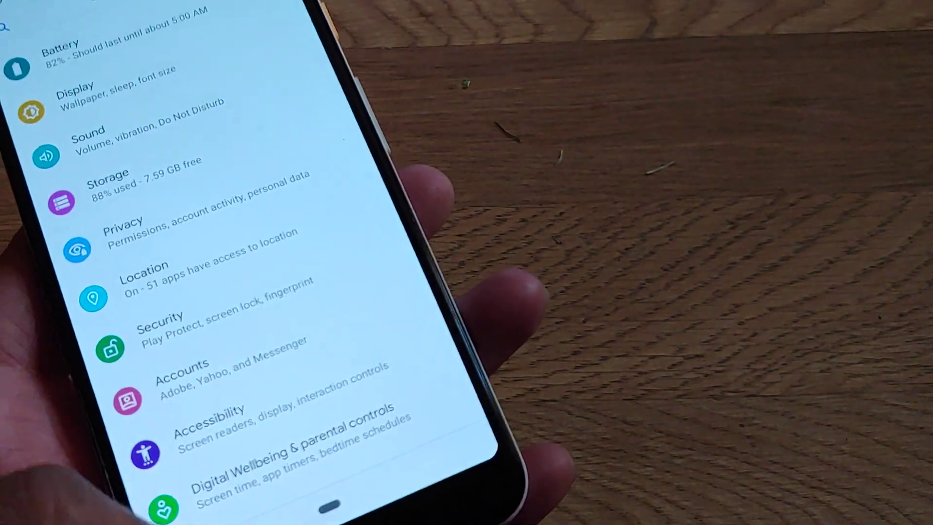
{"action": "scroll", "coordinate": [219, 291], "scroll_direction": "down", "scroll_amount": 5}
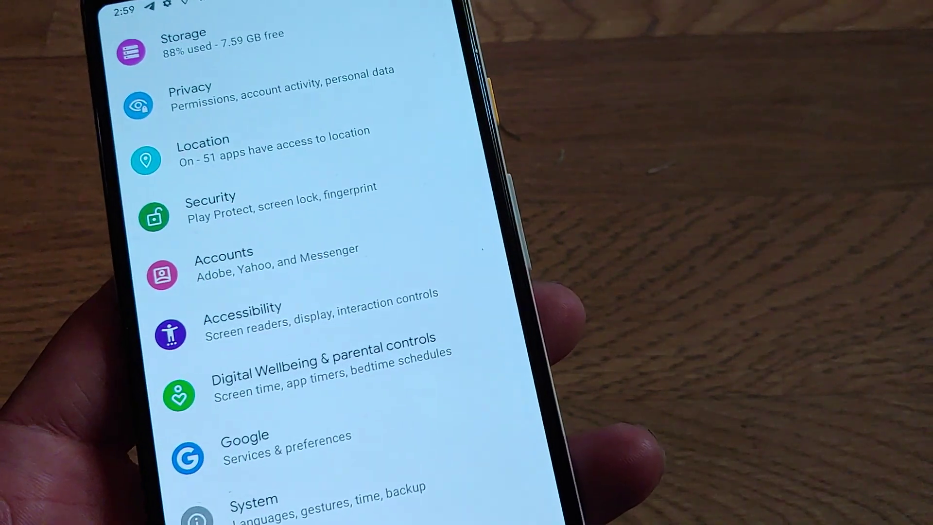
Step: Set System navigation under Gestures to 3-button navigation and return to System
{"action": "left_click", "coordinate": [253, 502]}
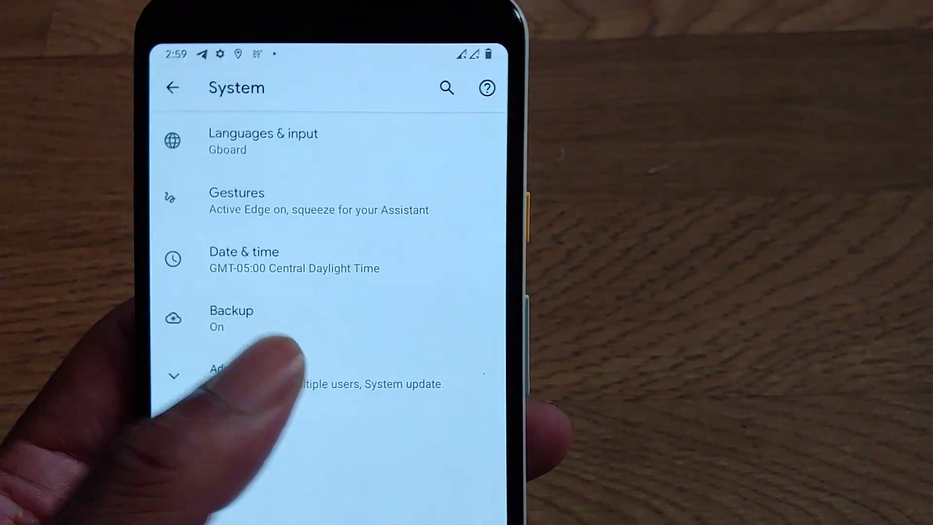
{"action": "left_click", "coordinate": [241, 375]}
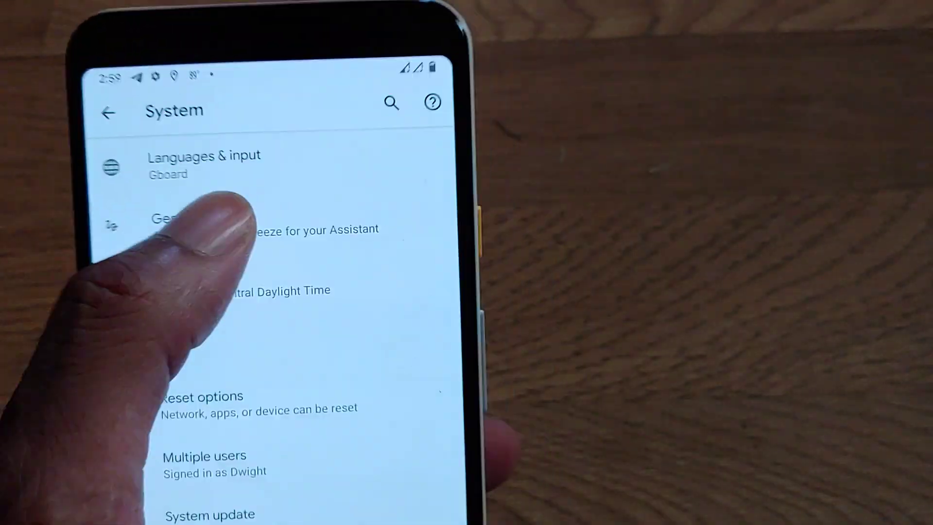
{"action": "left_click", "coordinate": [307, 77]}
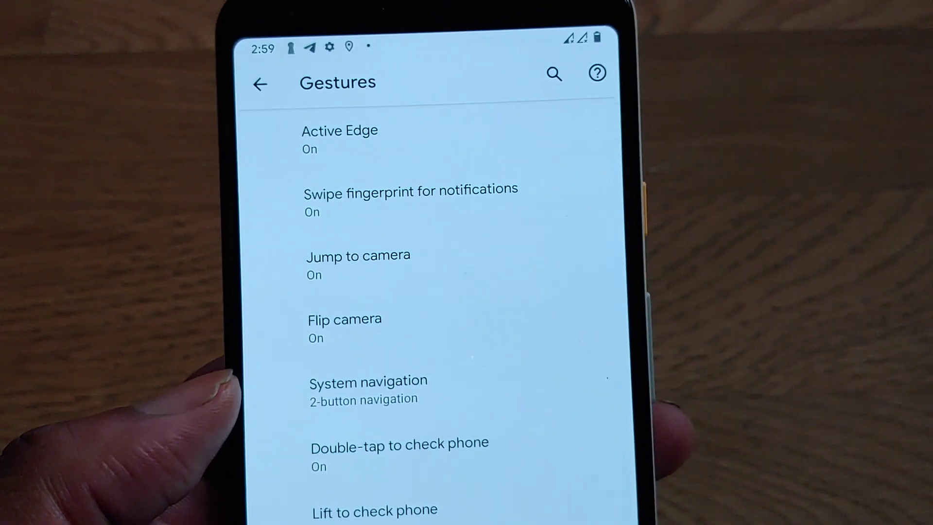
{"action": "left_click", "coordinate": [328, 394]}
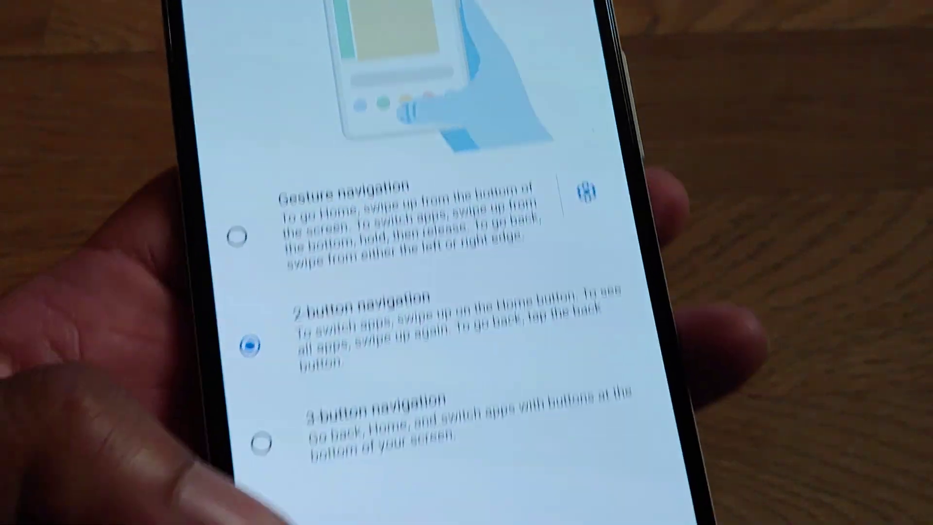
{"action": "left_click", "coordinate": [393, 438]}
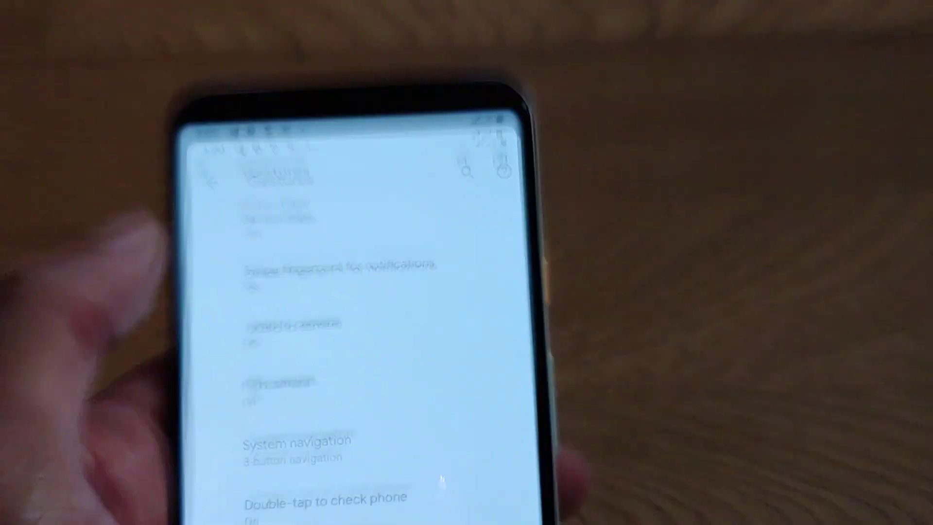
{"action": "left_click", "coordinate": [181, 143]}
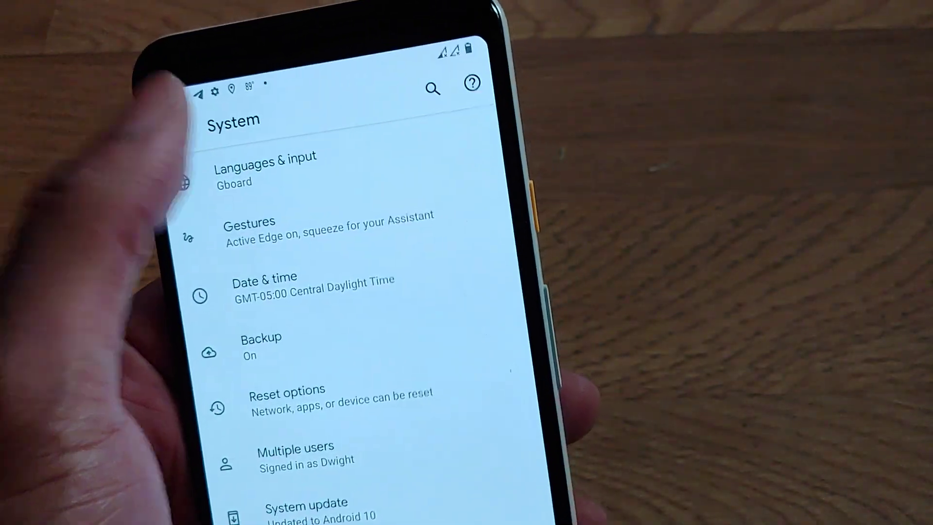
Step: Turn on Dark theme in the advanced Display settings and acknowledge its notice
{"action": "left_click", "coordinate": [246, 144]}
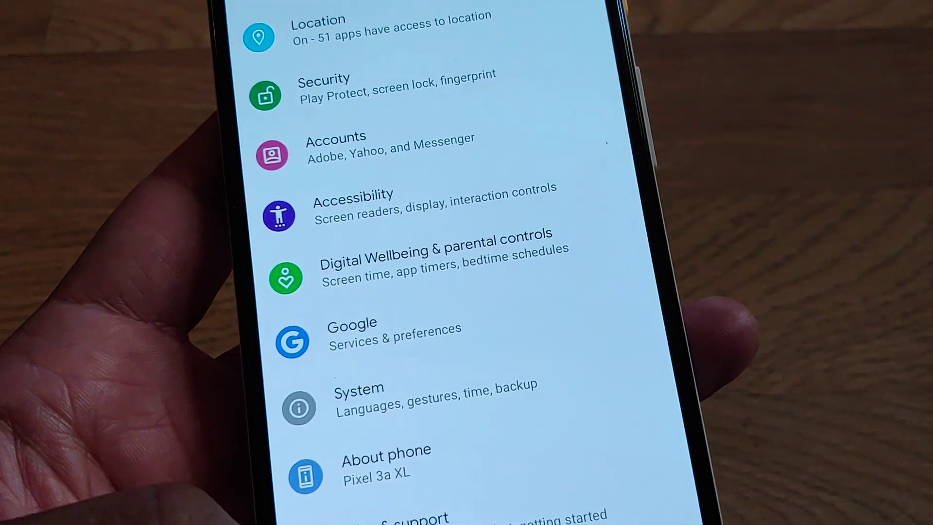
{"action": "scroll", "coordinate": [365, 292], "scroll_direction": "up", "scroll_amount": 5}
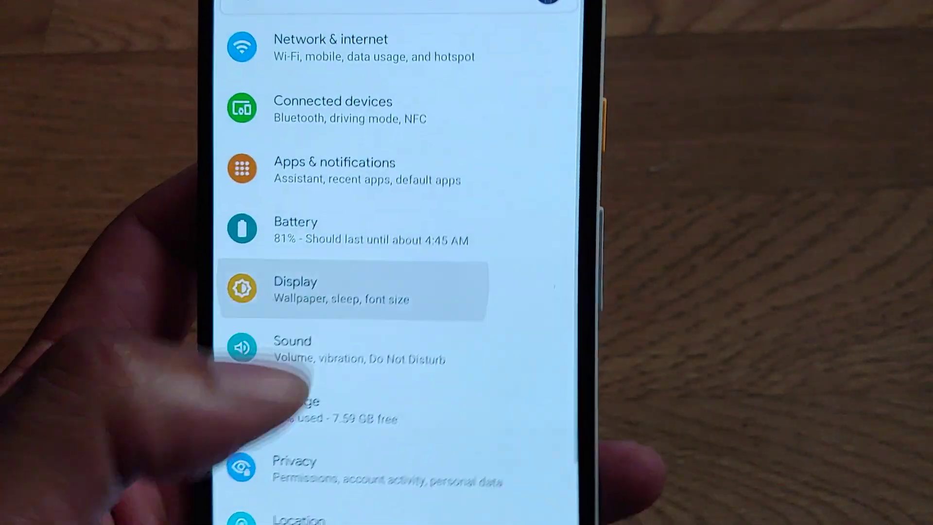
{"action": "left_click", "coordinate": [329, 288]}
{"action": "left_click", "coordinate": [313, 332]}
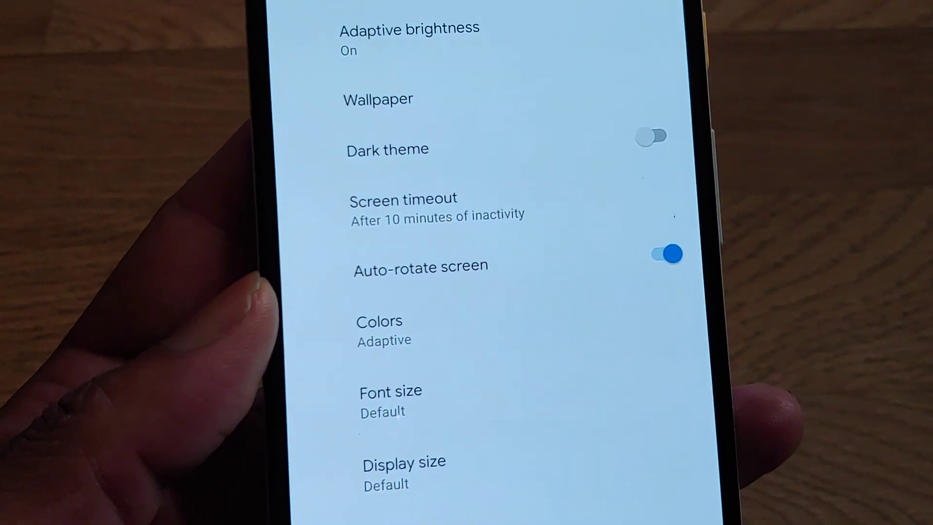
{"action": "scroll", "coordinate": [437, 328], "scroll_direction": "down", "scroll_amount": 3}
{"action": "scroll", "coordinate": [437, 255], "scroll_direction": "up", "scroll_amount": 3}
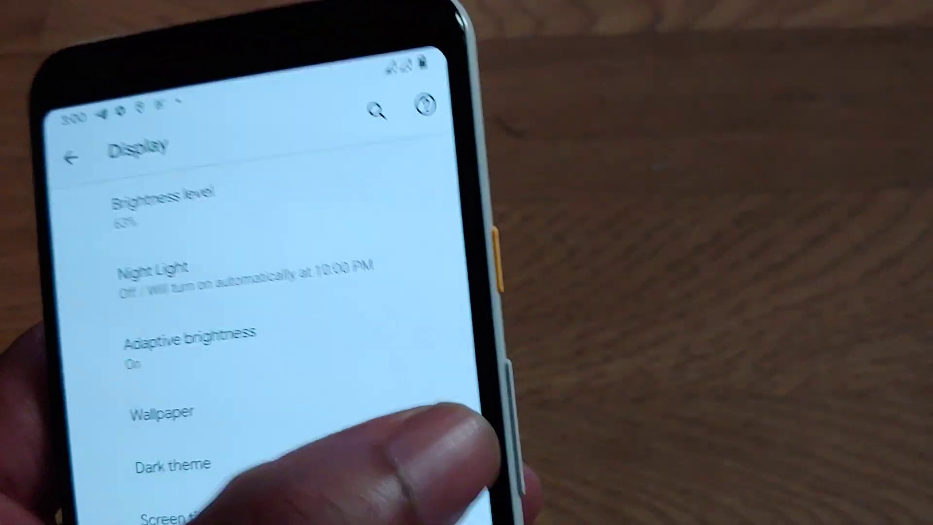
{"action": "left_click", "coordinate": [663, 176]}
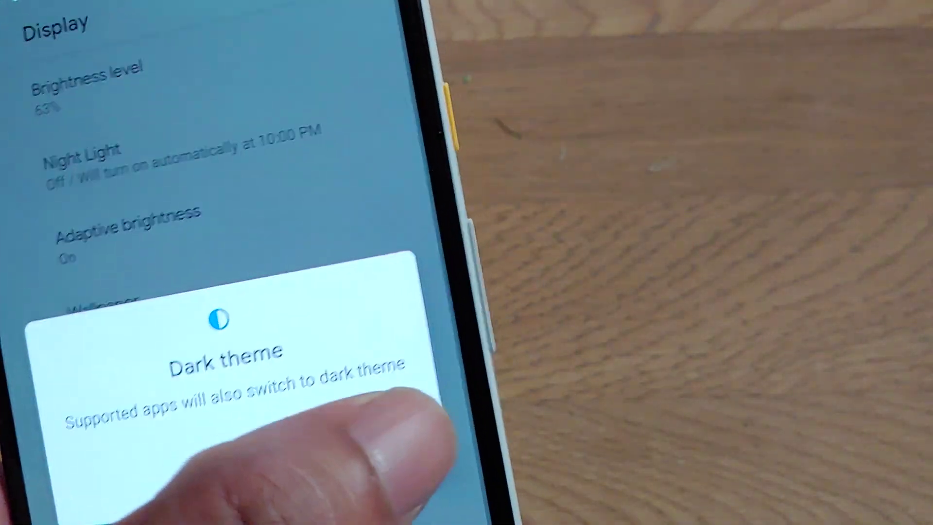
{"action": "left_click", "coordinate": [500, 443]}
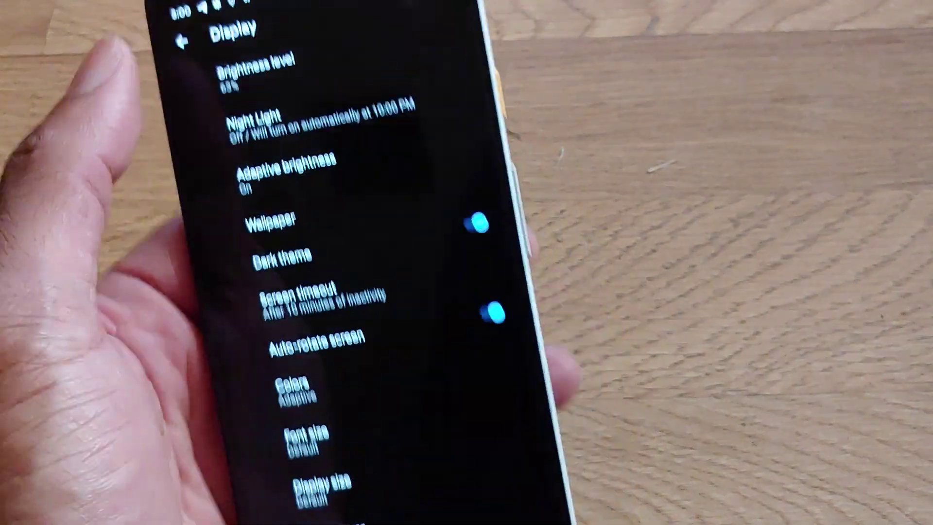
Step: Leave the Display settings and return to the home screen
{"action": "left_click", "coordinate": [236, 32]}
{"action": "left_click", "coordinate": [328, 44]}
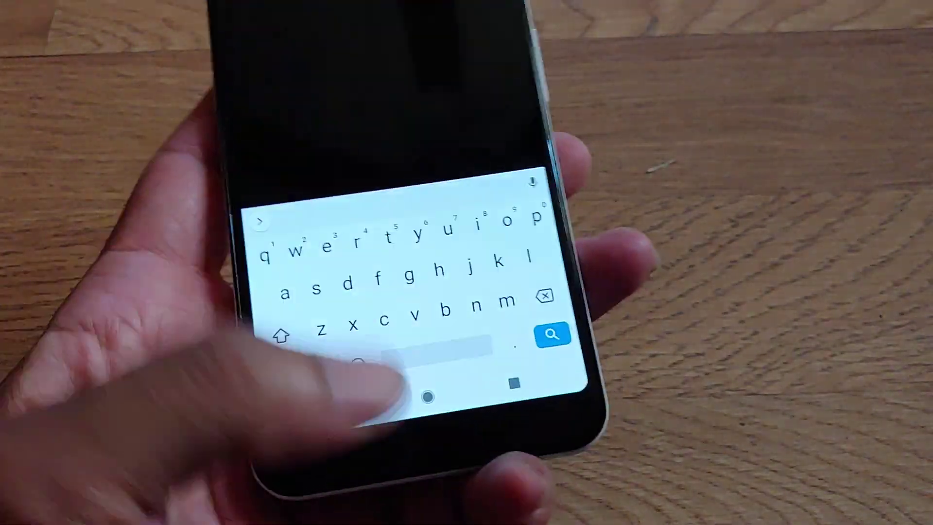
{"action": "left_click", "coordinate": [452, 503]}
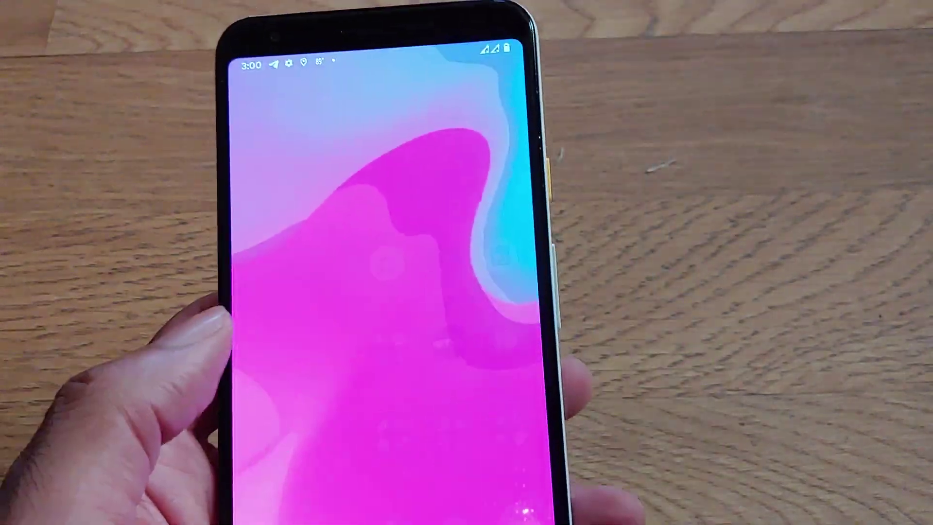
Step: Swipe right from the home screen to the Google Discover feed
{"action": "left_click_drag", "start_coordinate": [306, 292], "coordinate": [496, 292]}
{"action": "scroll", "coordinate": [401, 291], "scroll_direction": "down", "scroll_amount": 5}
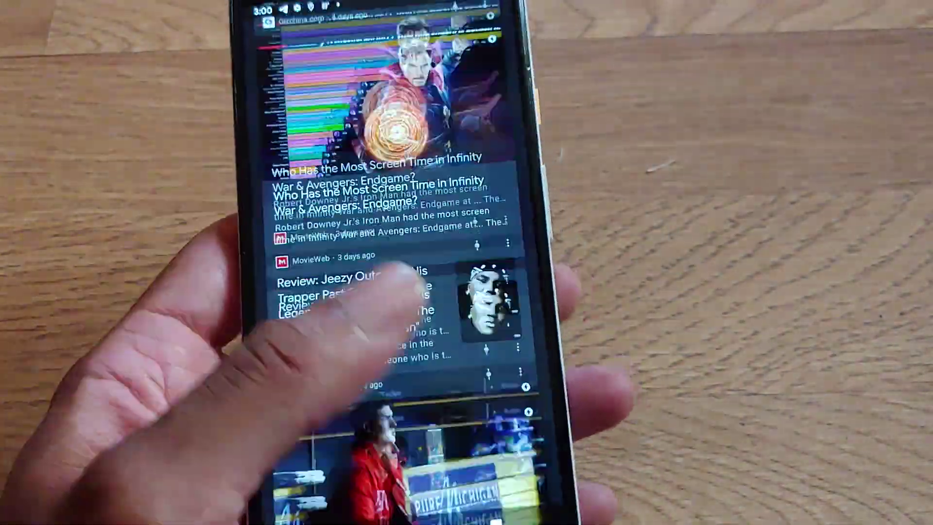